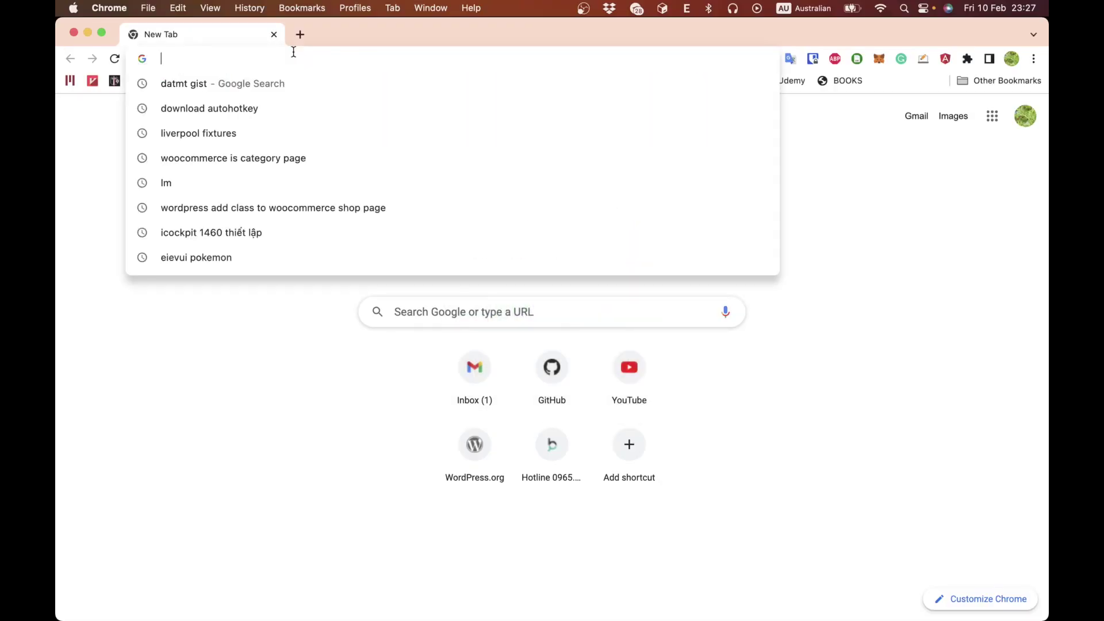
Load gotkey.io and log in with a Google account
type("gotkey.io")
key("Return")
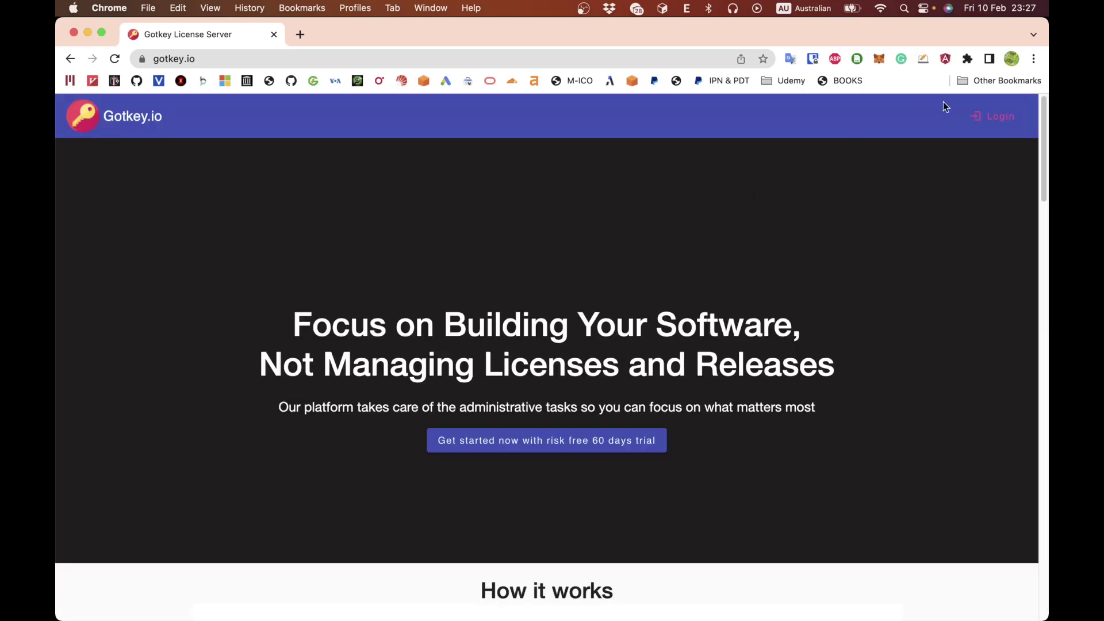
left_click(992, 116)
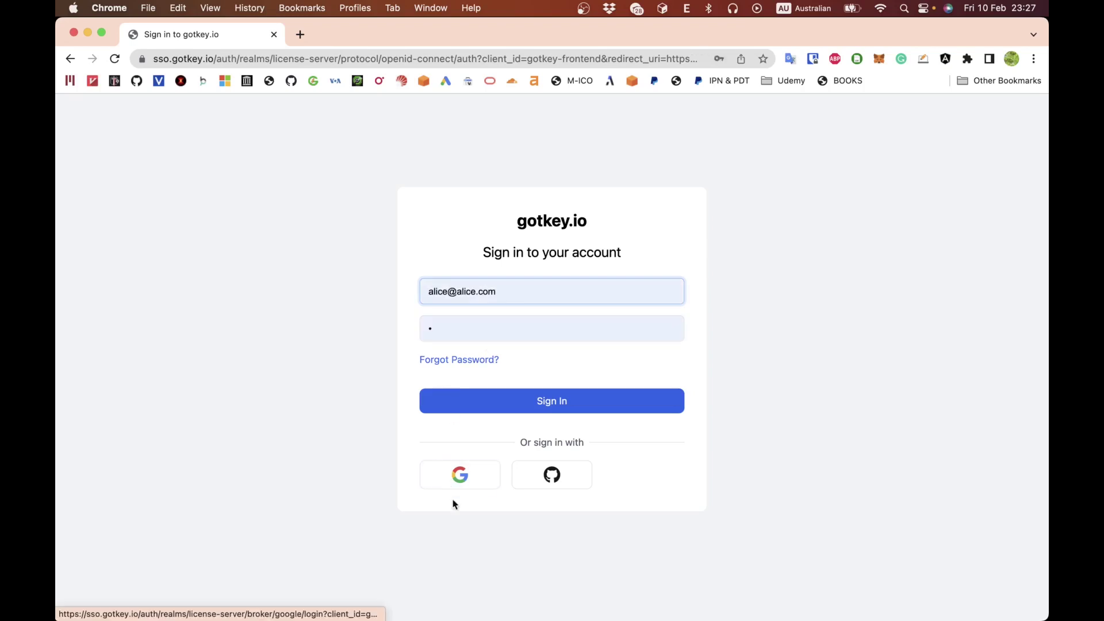
left_click(461, 476)
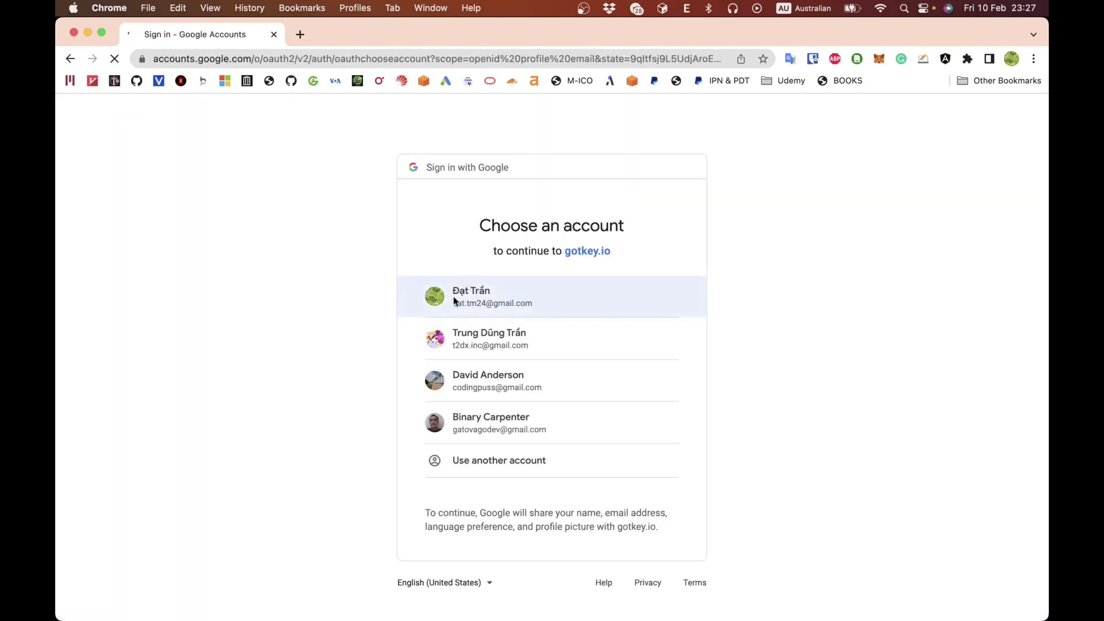
left_click(453, 296)
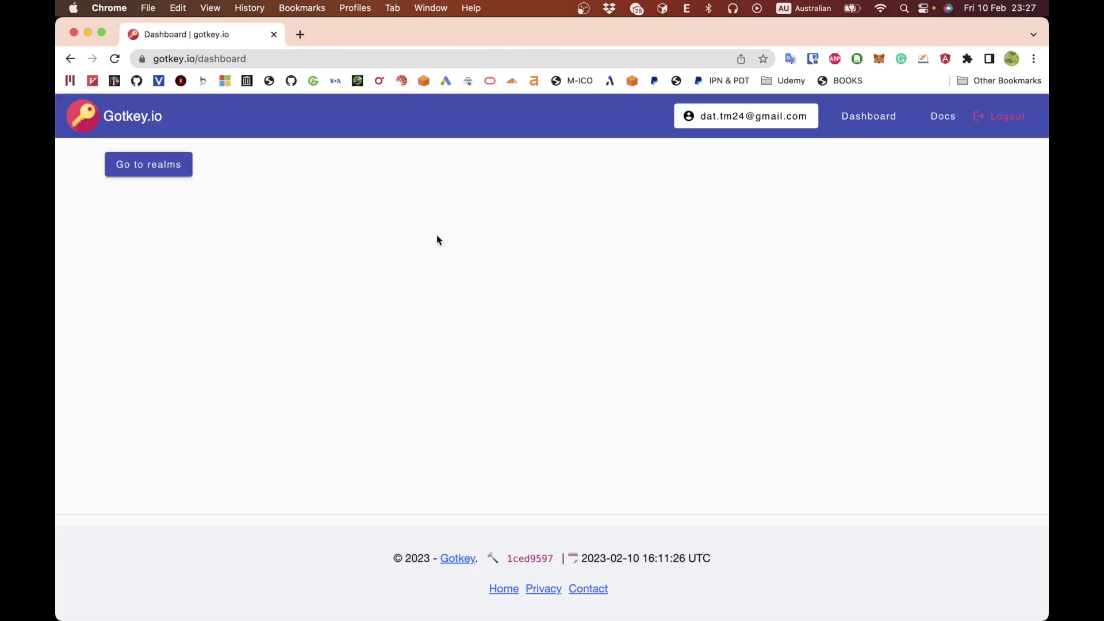
Open the All products realm from the realms list and view its products
left_click(183, 171)
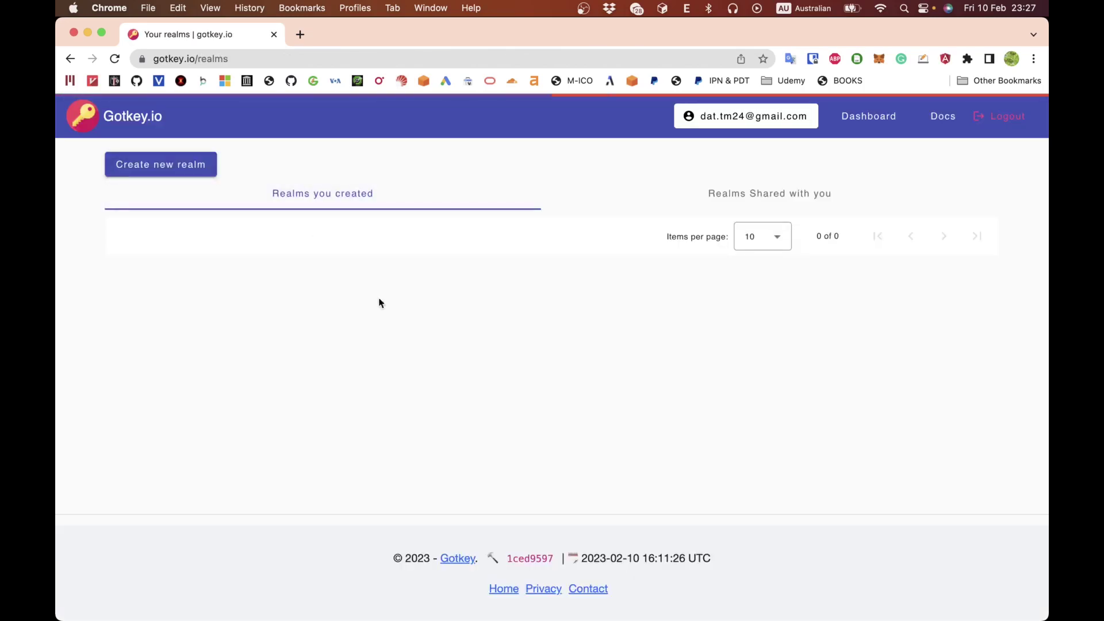
scroll(277, 335, "down", 2)
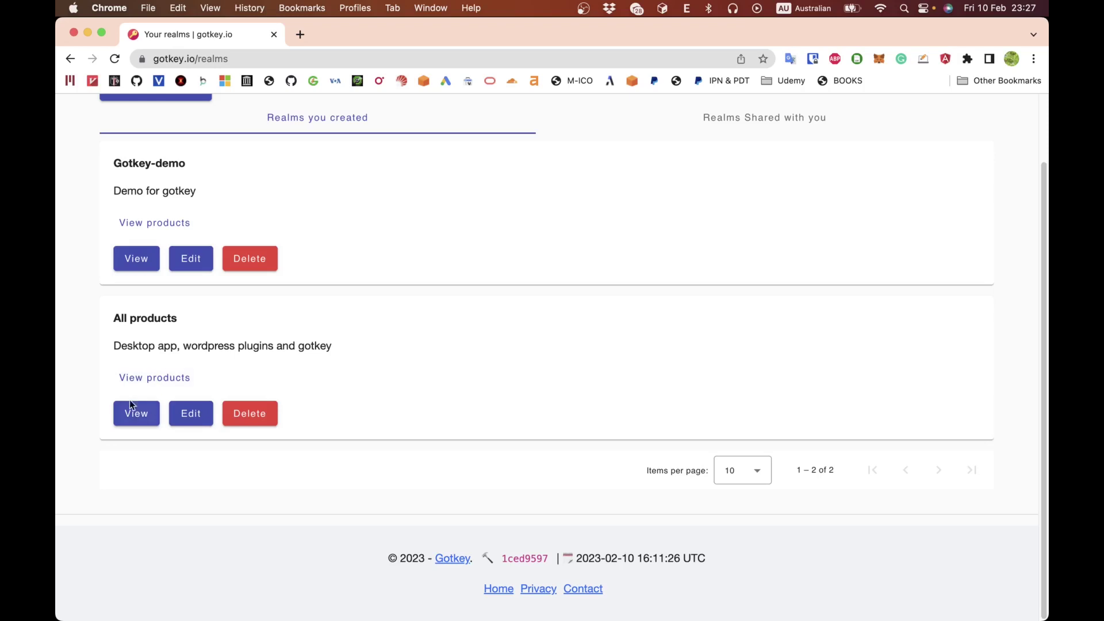
left_click(137, 414)
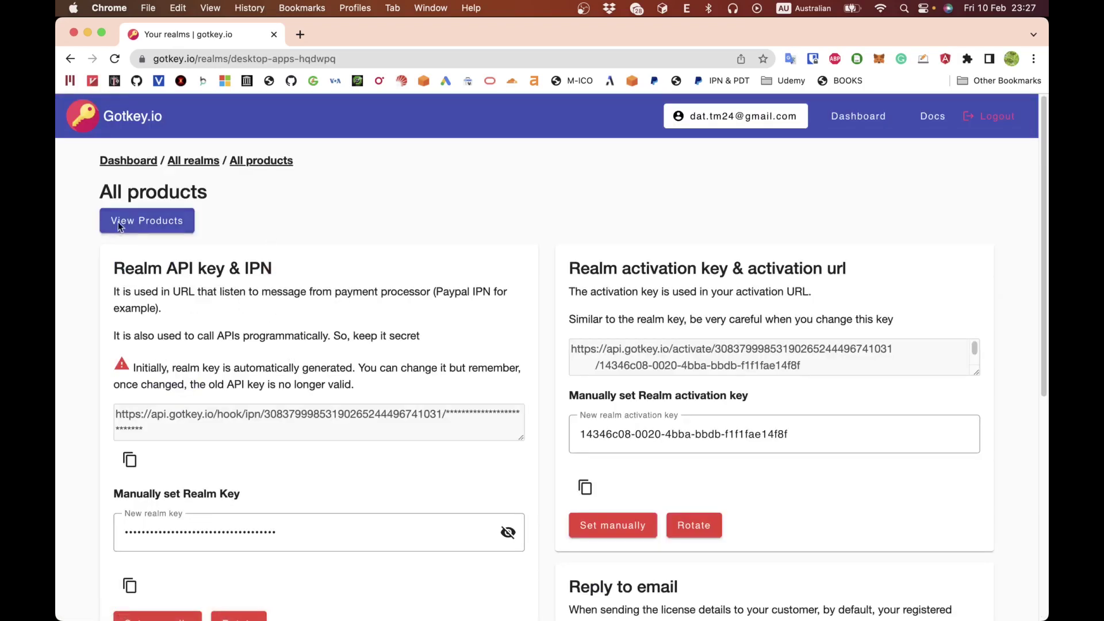
left_click(118, 221)
Open the new product form, then dismiss it
scroll(286, 377, "down", 2)
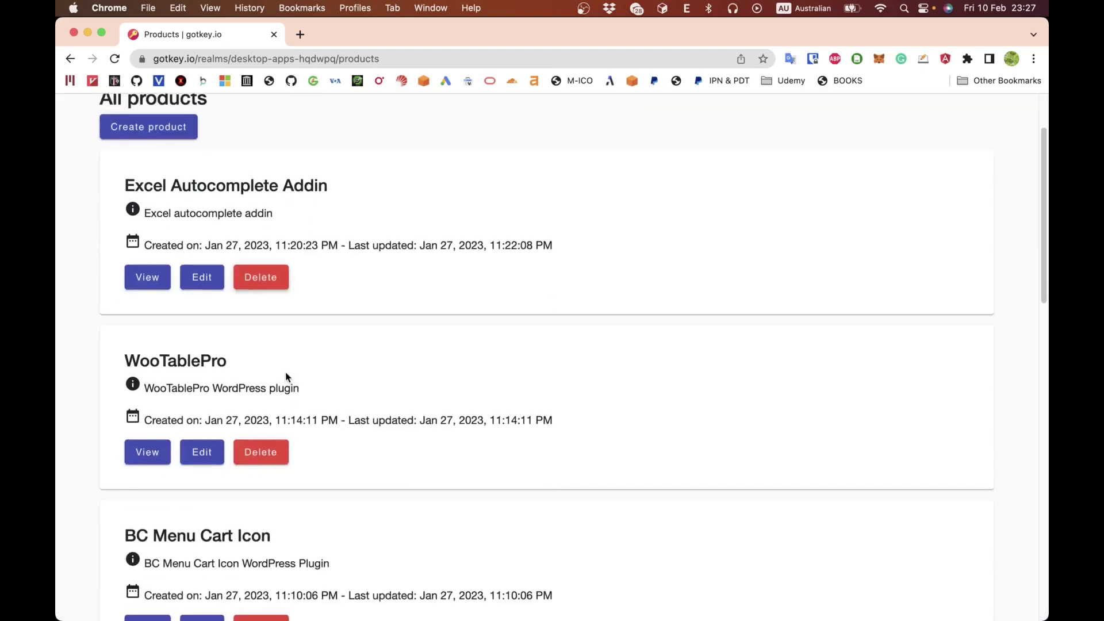
scroll(285, 377, "up", 2)
left_click(147, 219)
left_click(299, 309)
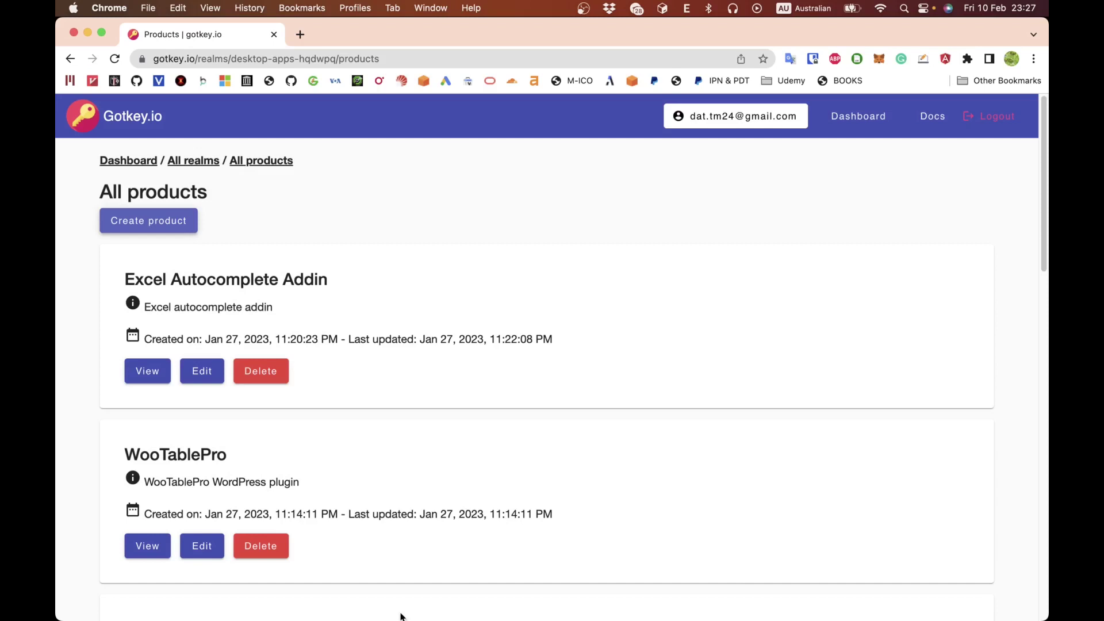
mouse_move(400, 618)
left_click(148, 595)
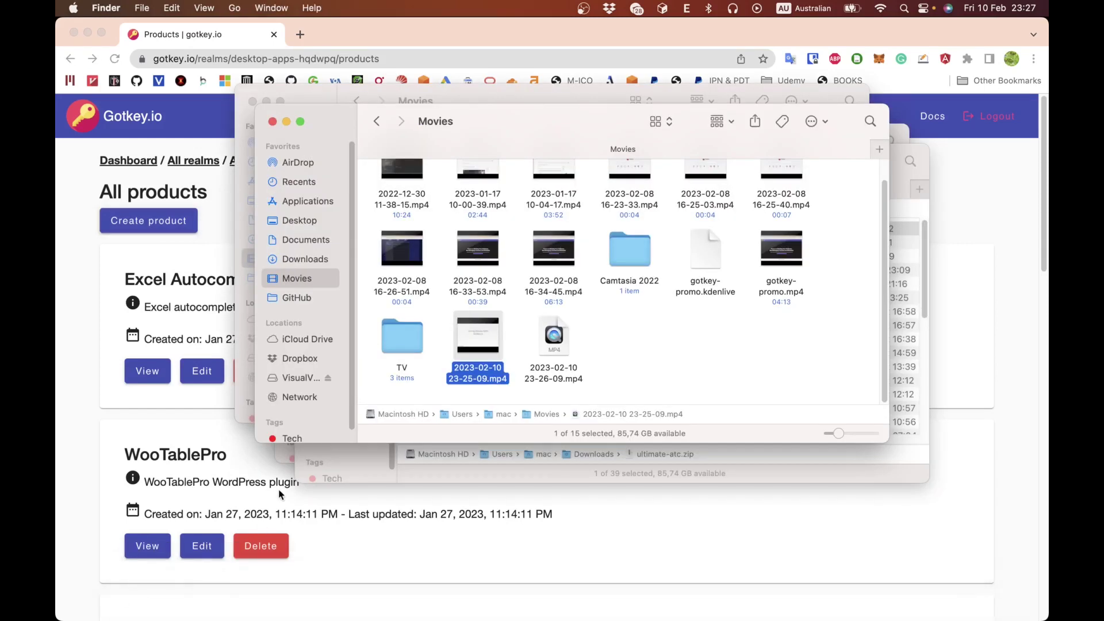
left_click(284, 207)
left_click(309, 242)
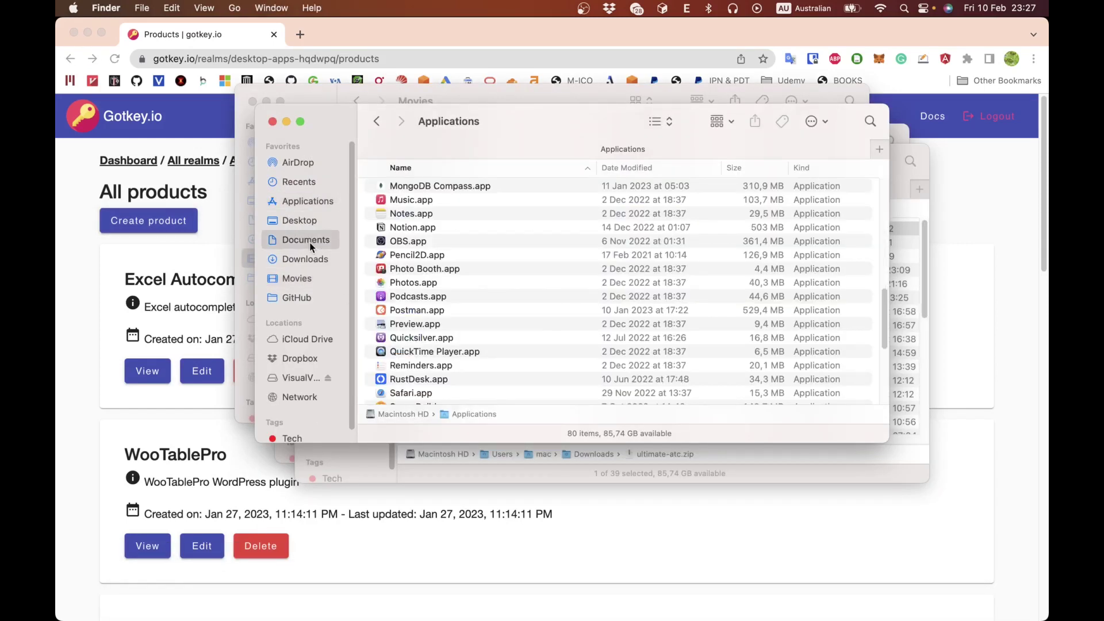
left_click(442, 234)
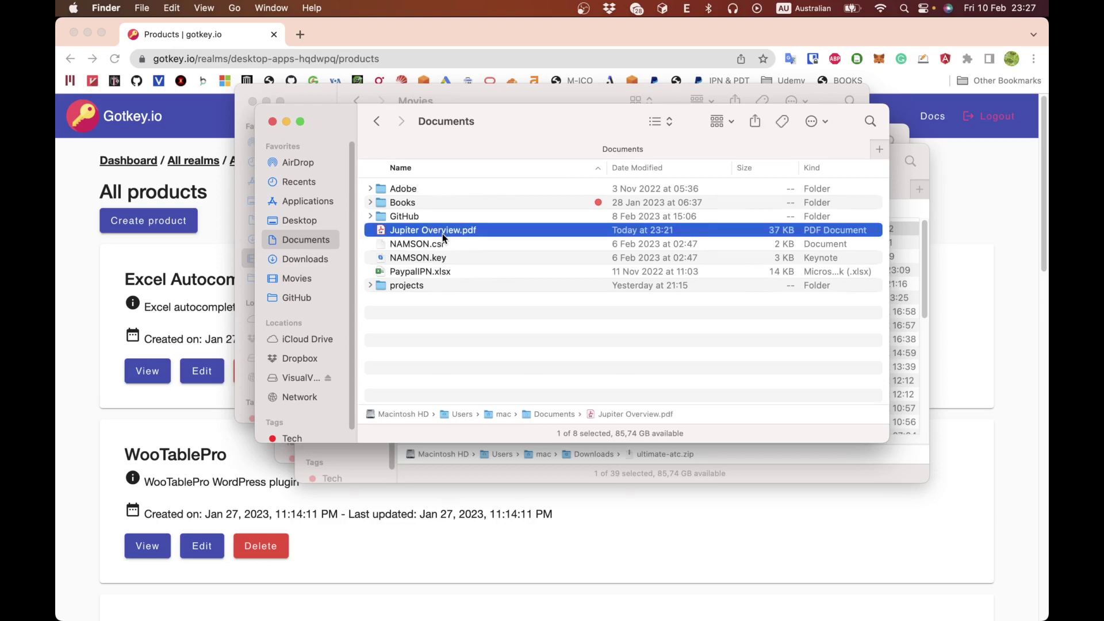
key("space")
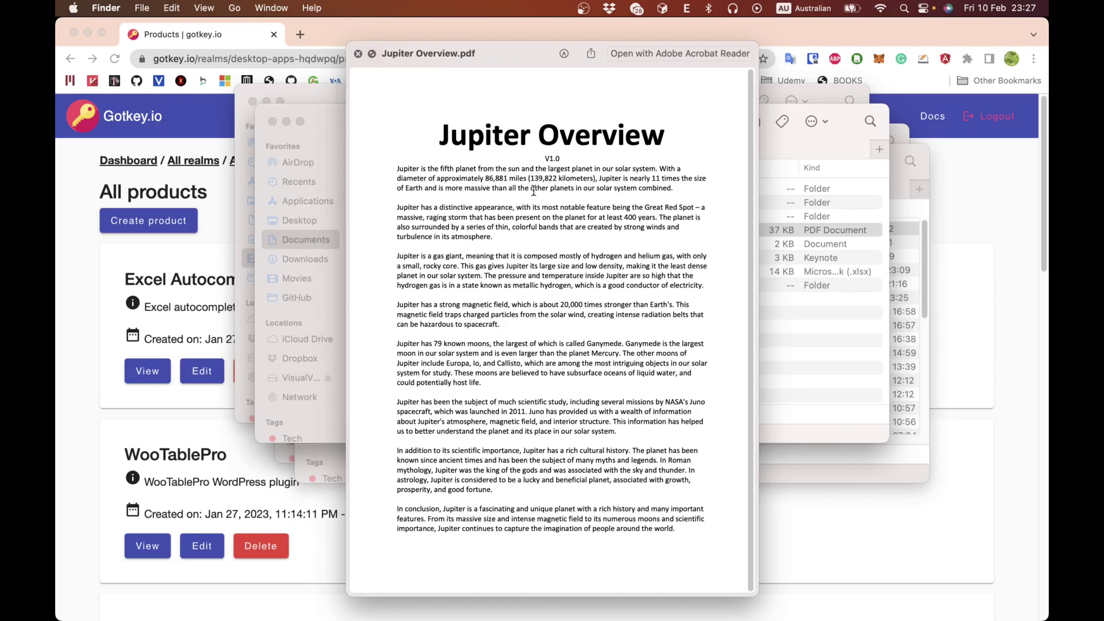
left_click_drag(537, 162, 570, 162)
left_click(589, 175)
left_click(357, 54)
left_click(216, 354)
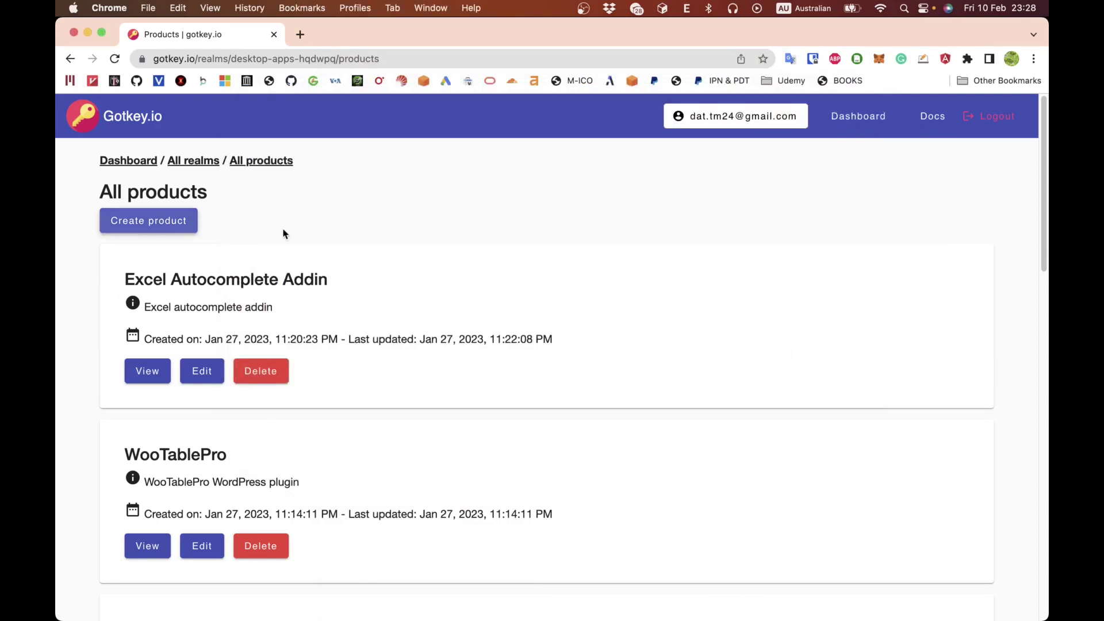
left_click(179, 230)
Save a product named 'Jupiter Overview' with description 'Jupiter Overview PDF ebook'
left_click(456, 316)
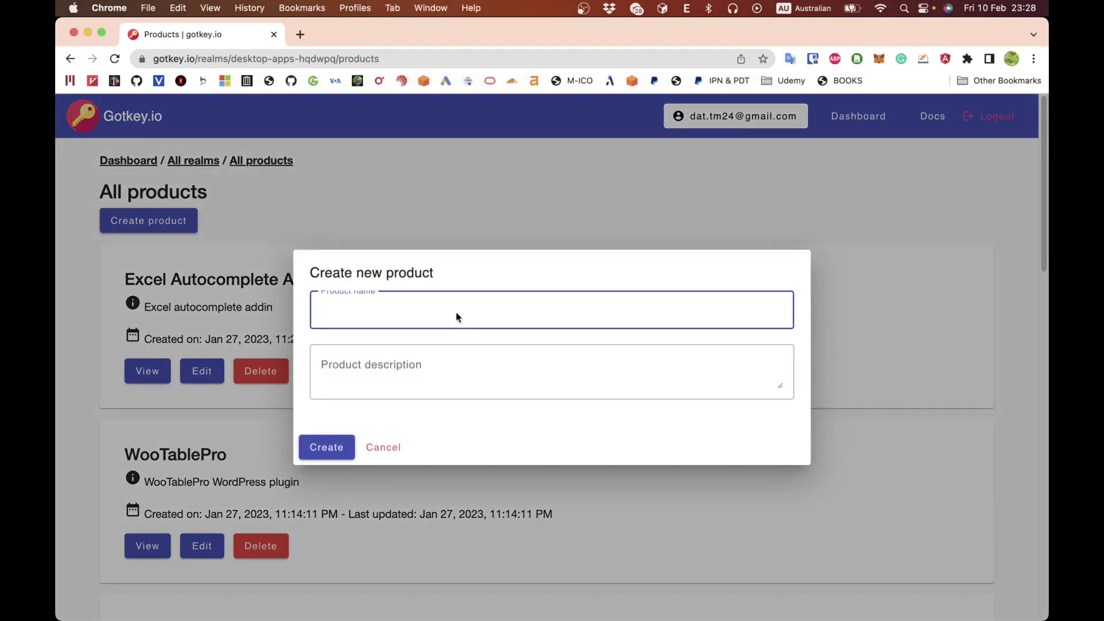
type("Jupiter Overview")
key("super+a")
key("super+c")
left_click(440, 372)
key("super+v")
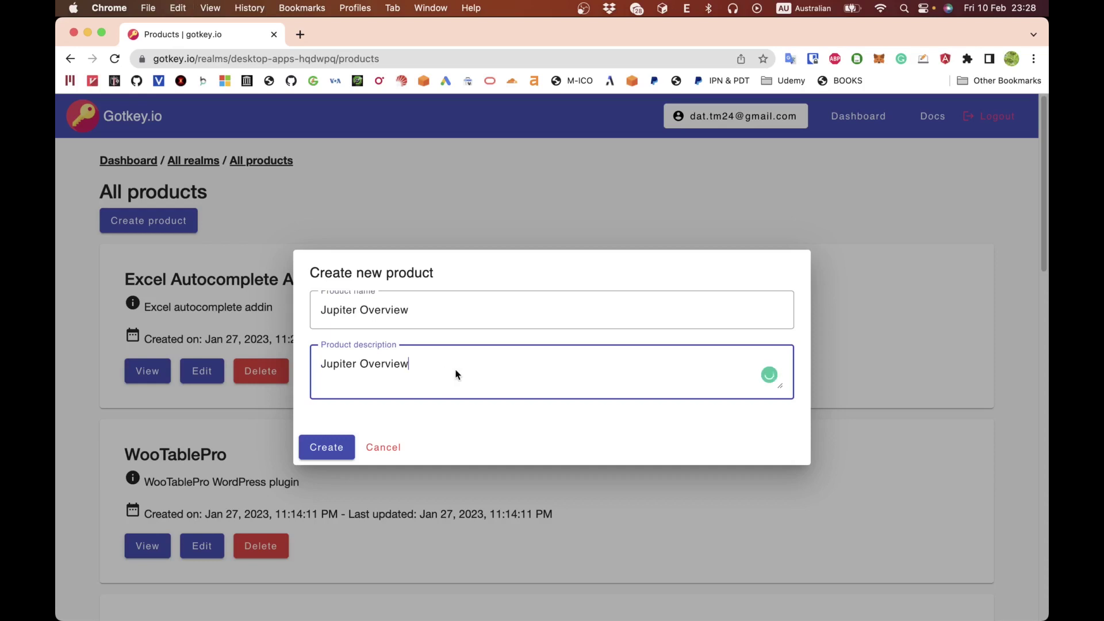
type("PDF ebook")
left_click(323, 447)
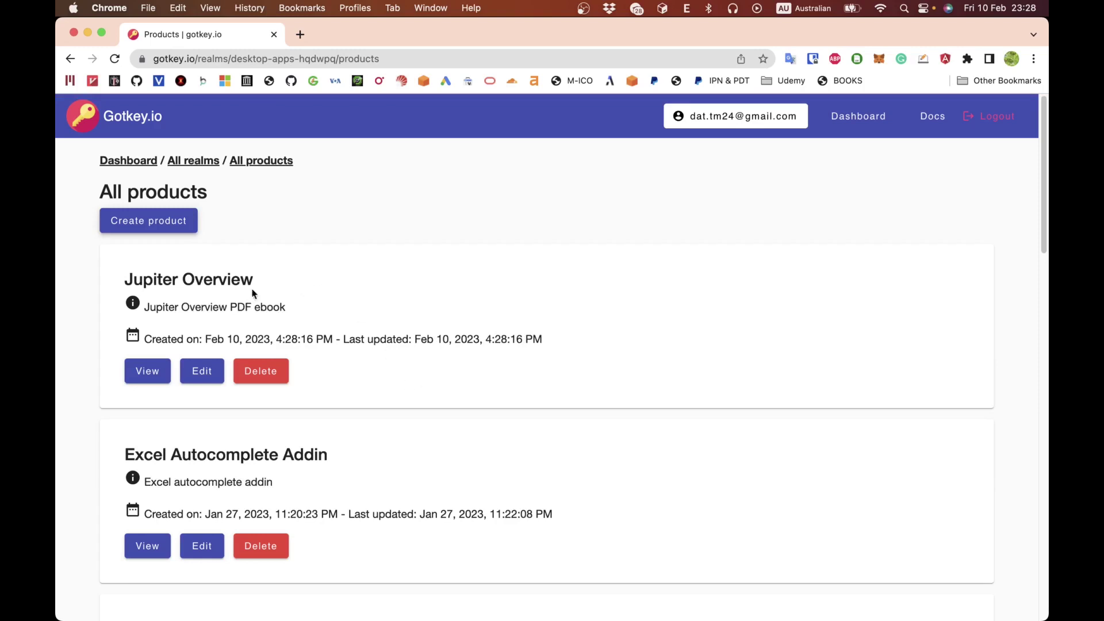
left_click_drag(122, 277, 254, 281)
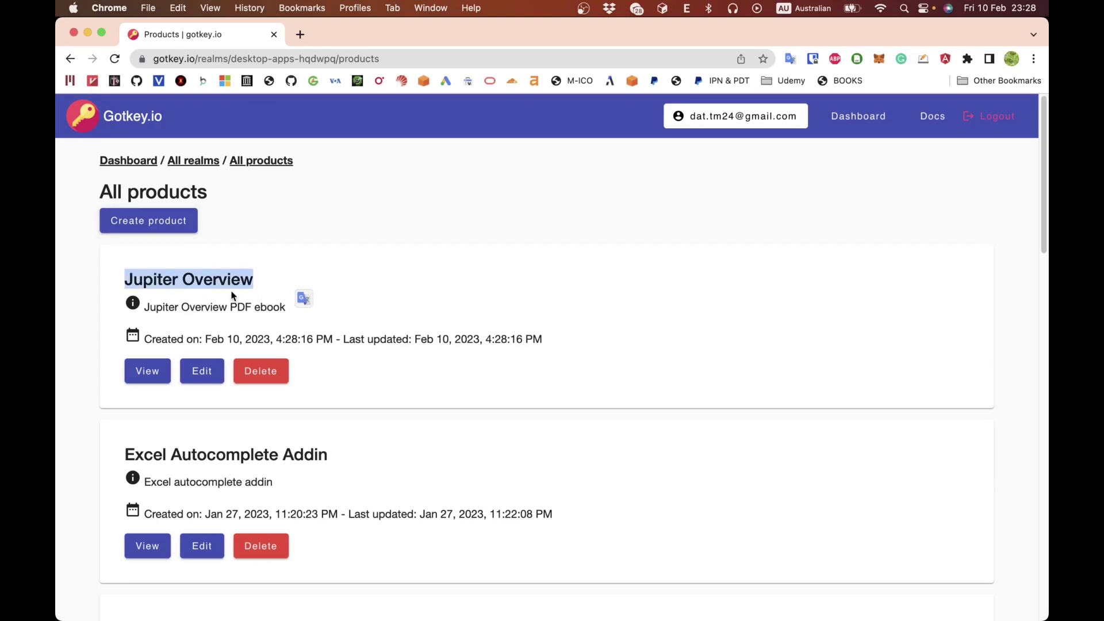
Open the Jupiter Overview product's details page from its card
left_click(132, 375)
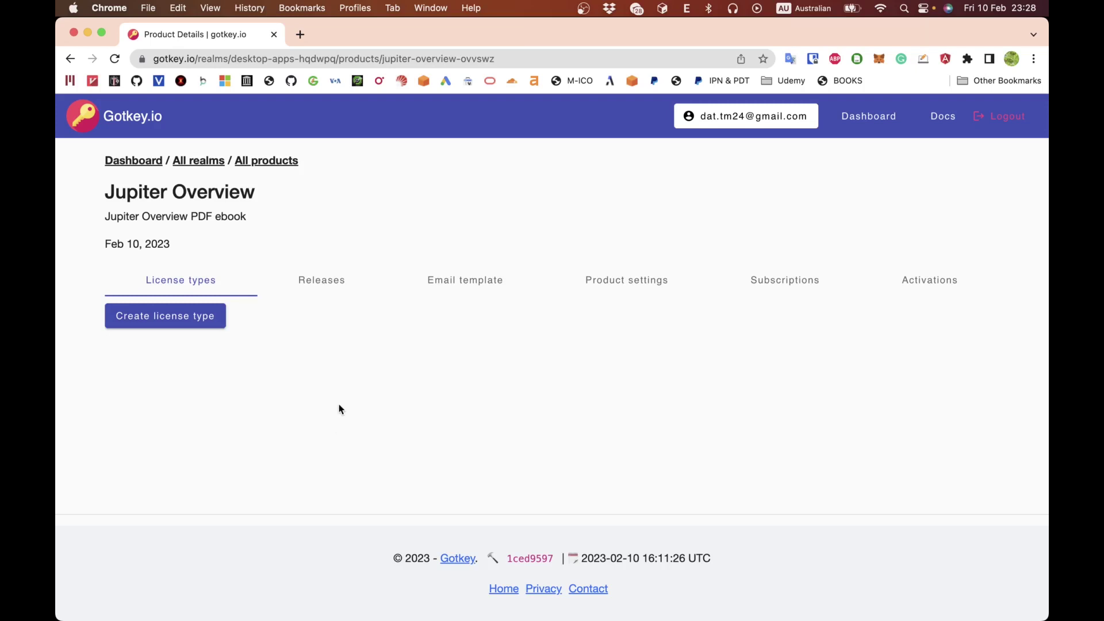
Start a new license type named 'Book owner' with a 365-day time credit
left_click(209, 322)
left_click(416, 215)
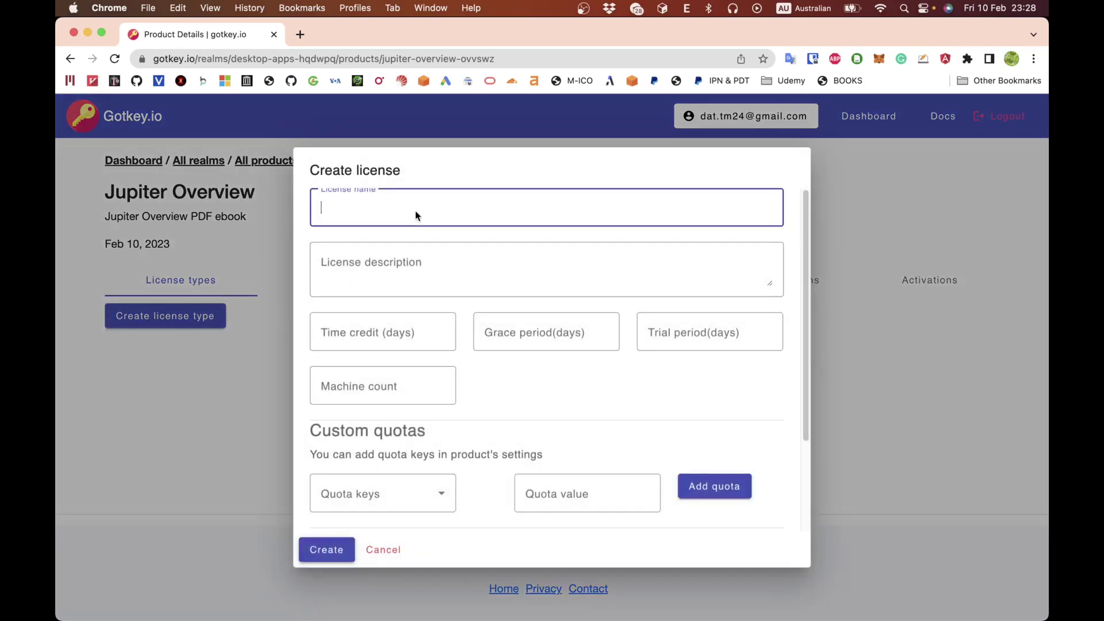
type("Book owner")
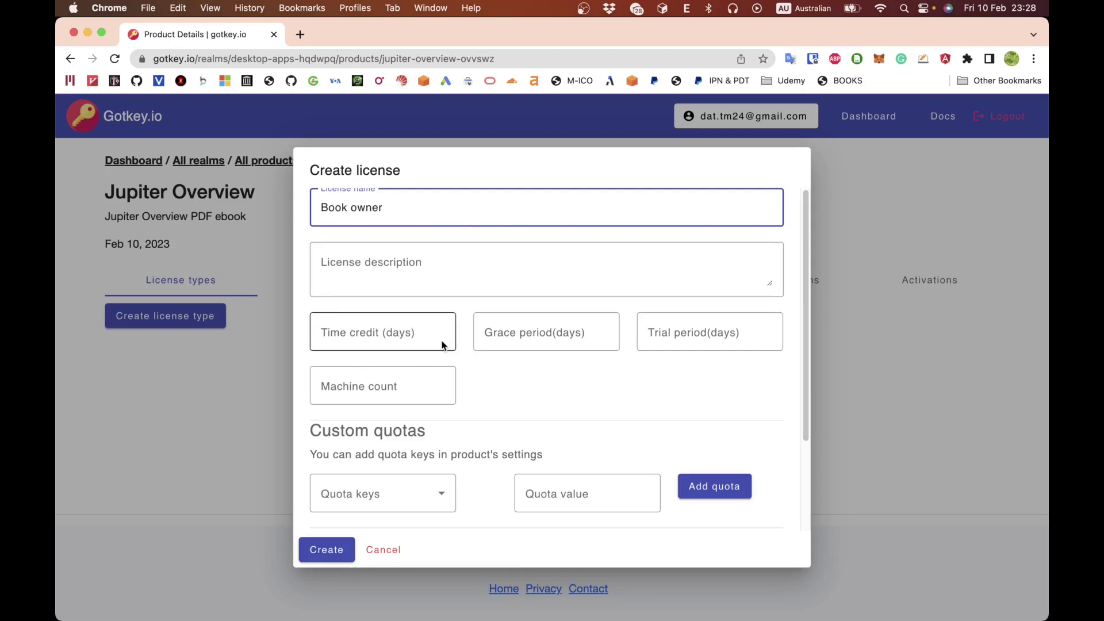
left_click(379, 342)
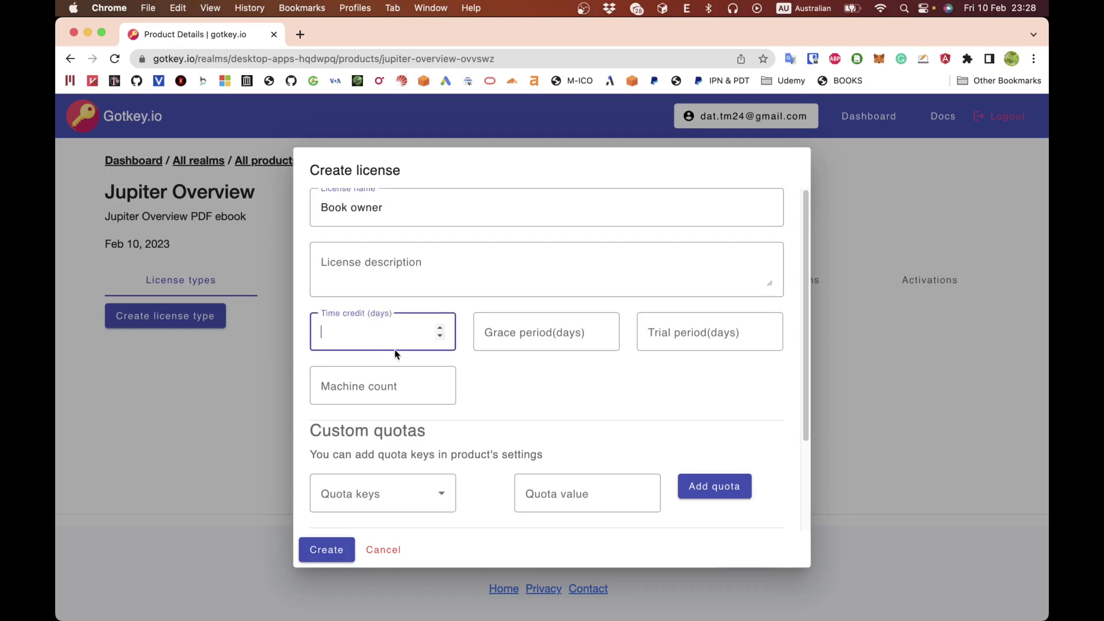
type("365")
left_click_drag(377, 332, 317, 332)
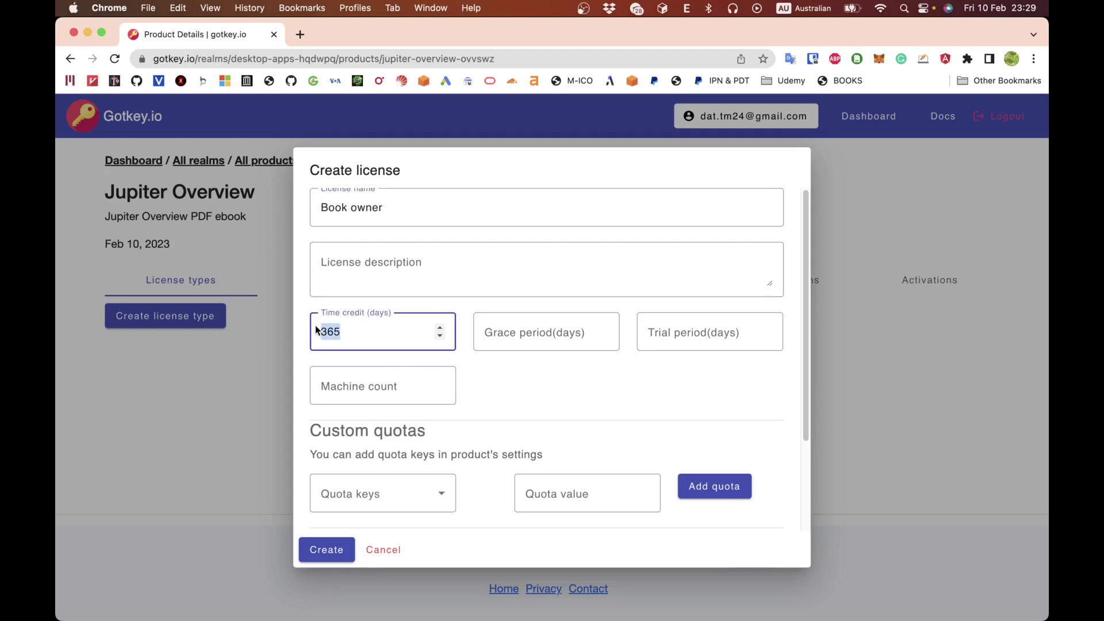
left_click(424, 363)
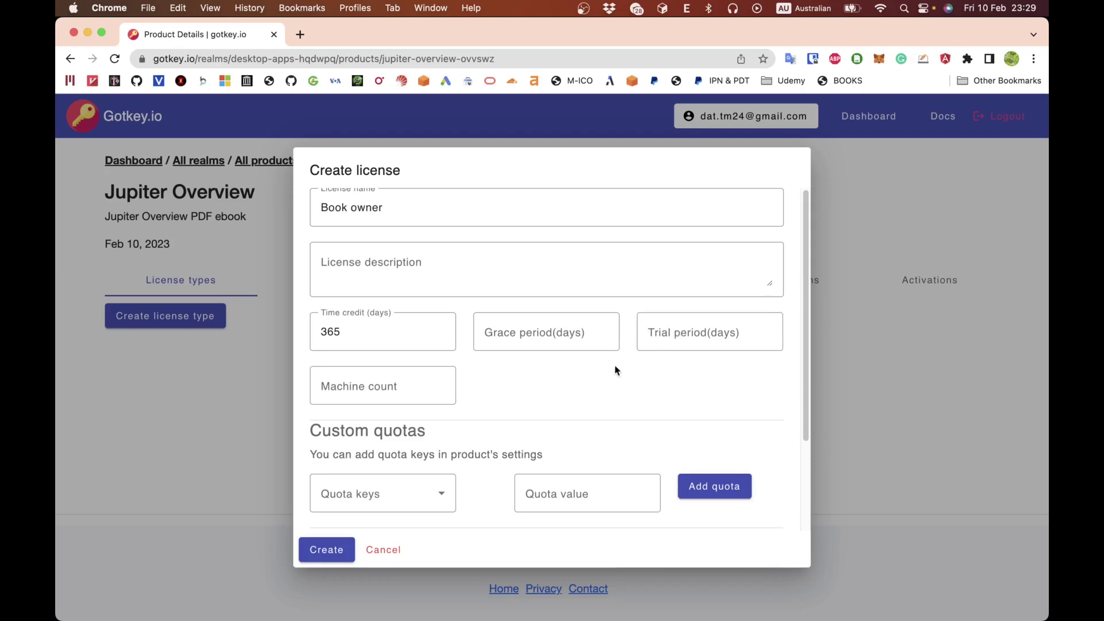
Set the license's machine count to 1
scroll(572, 411, "down", 2)
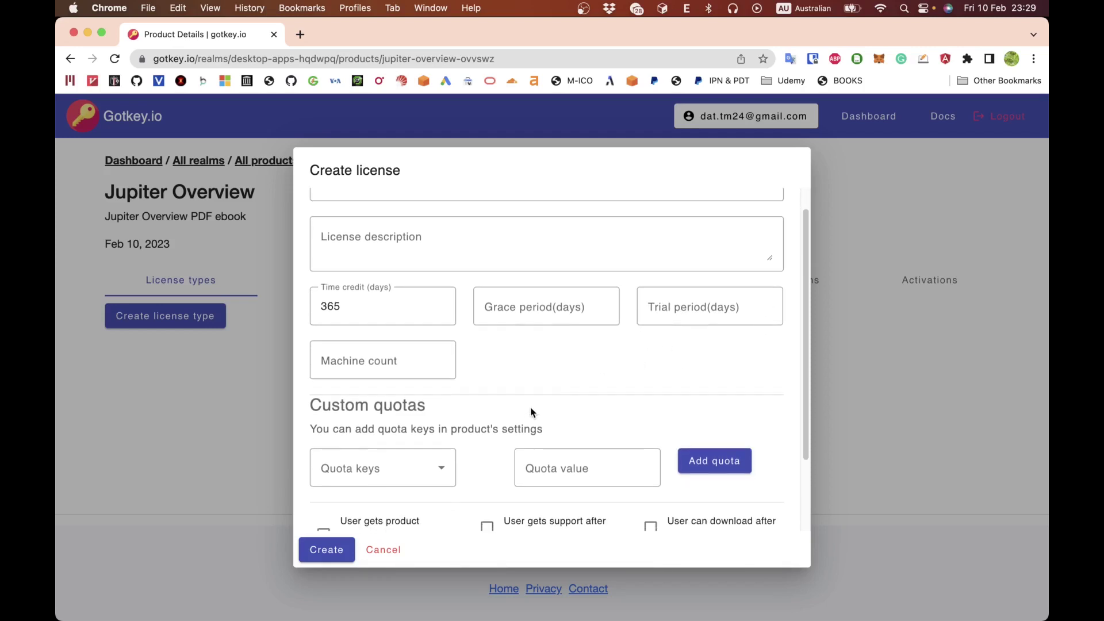
scroll(458, 362, "down", 5)
scroll(444, 313, "up", 5)
scroll(437, 375, "down", 5)
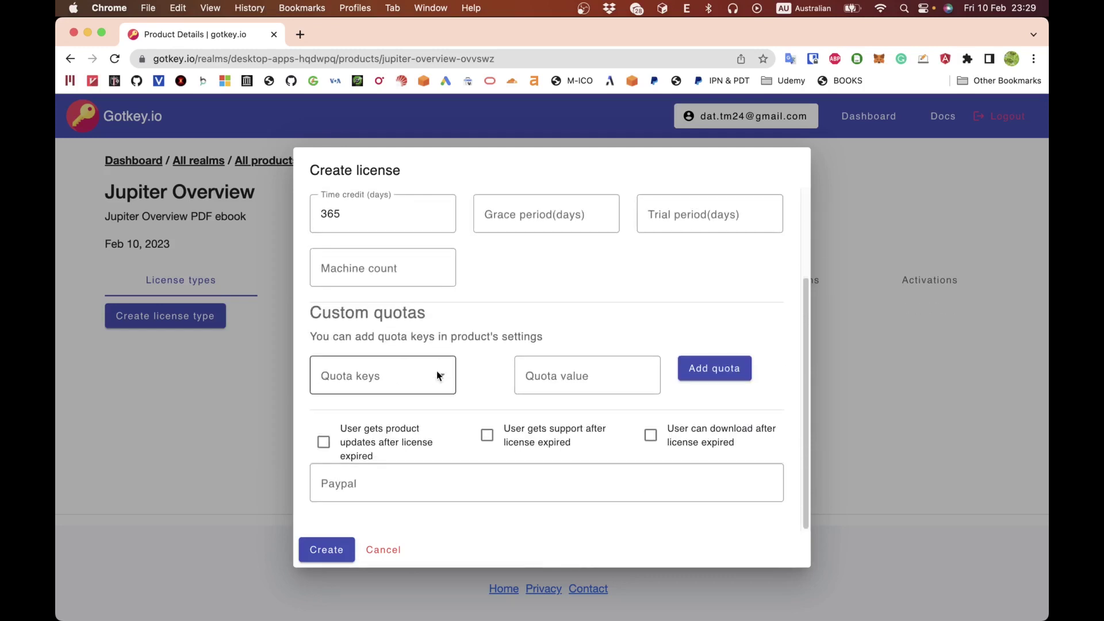
scroll(437, 375, "up", 4)
scroll(358, 341, "down", 1)
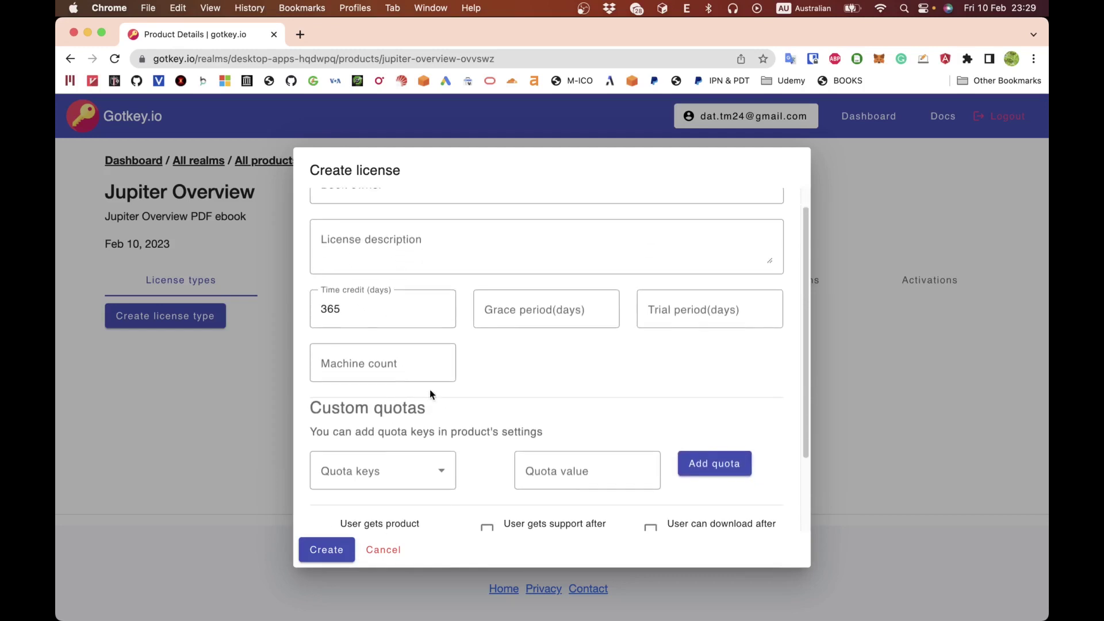
left_click(374, 360)
type("1")
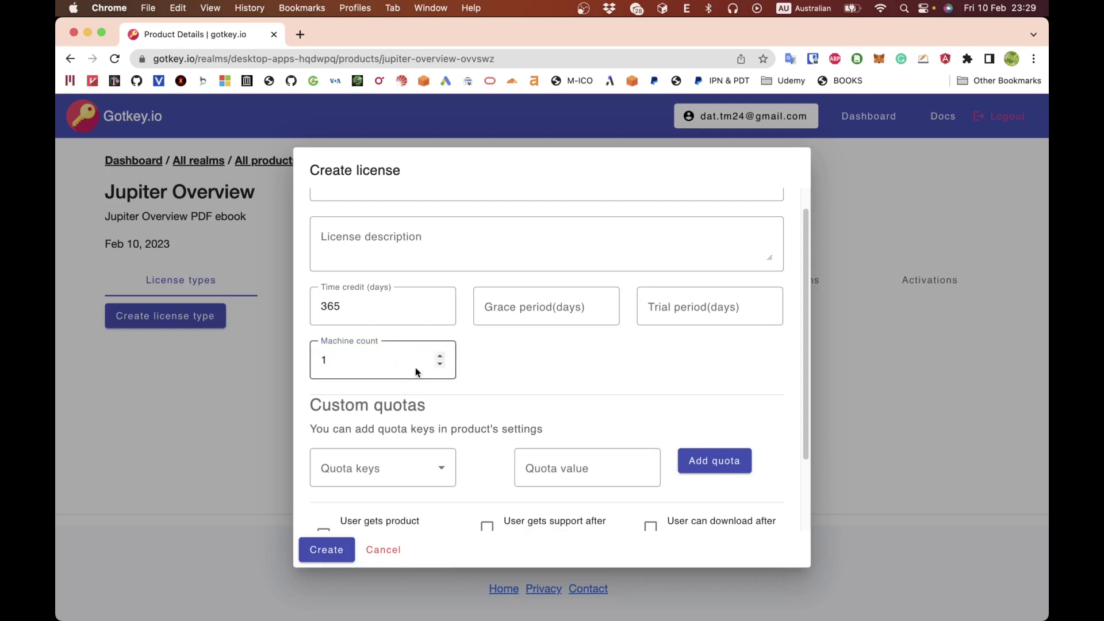
left_click(461, 402)
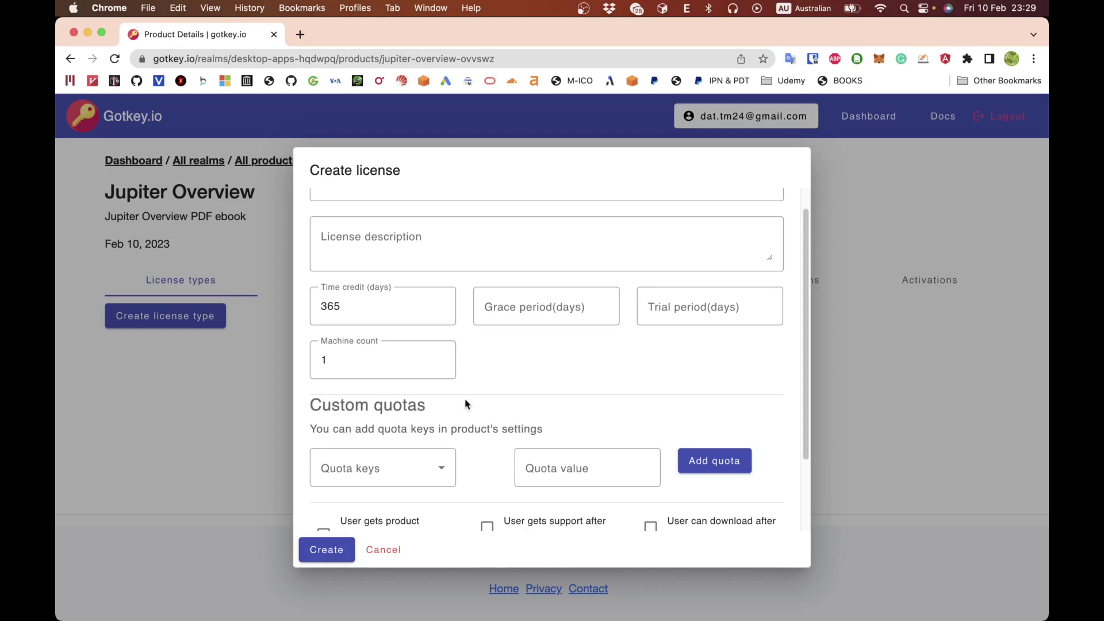
Enable 'User gets product updates after license expired'
scroll(465, 404, "down", 2)
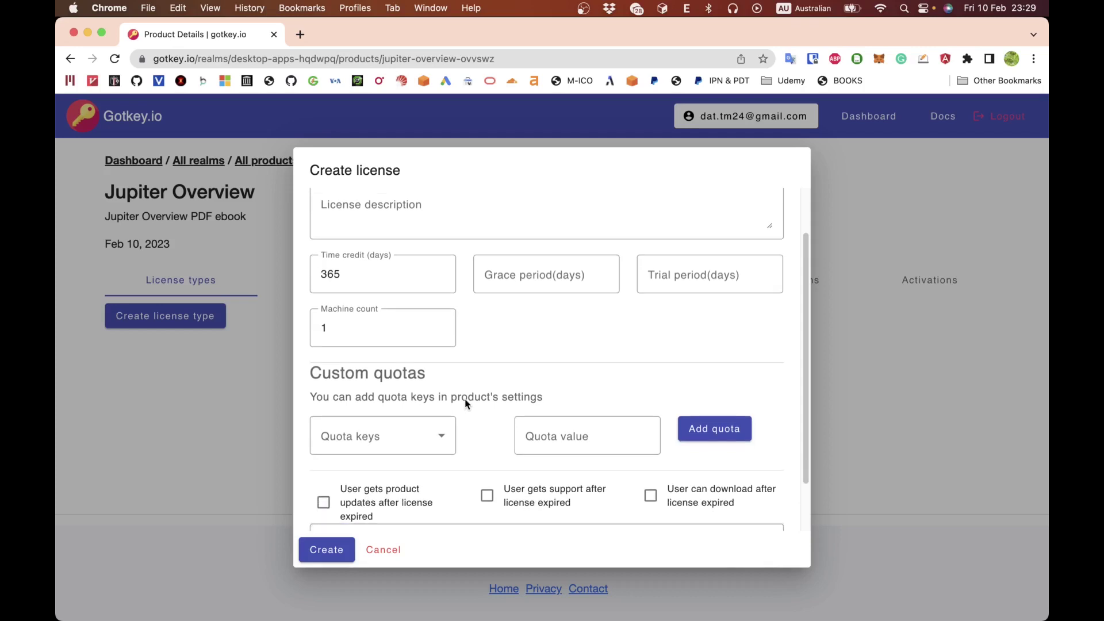
scroll(481, 406, "down", 1)
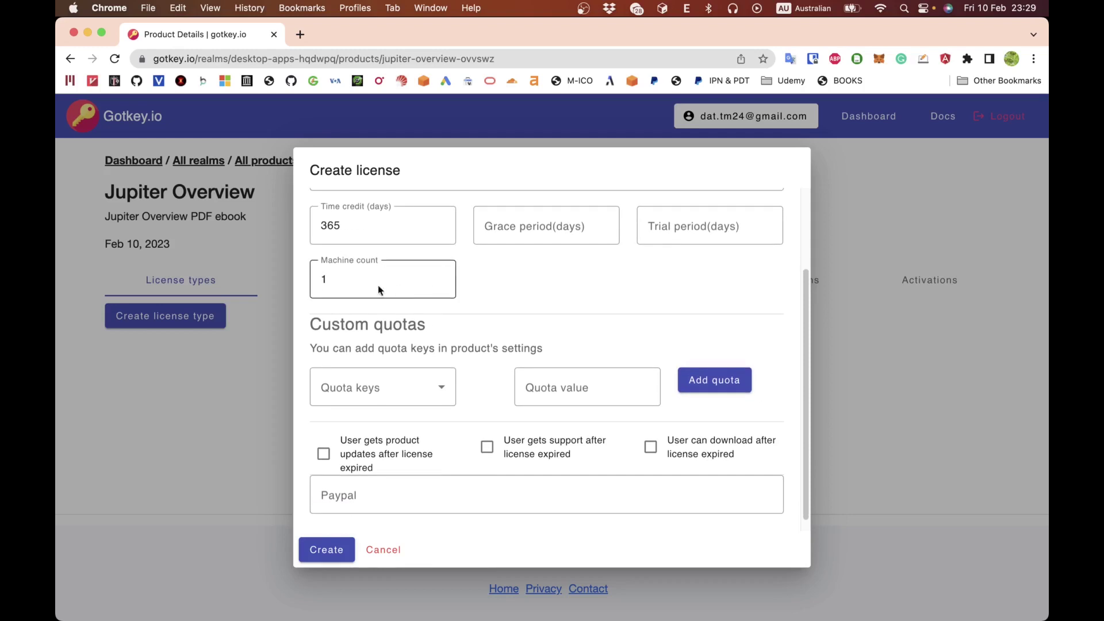
scroll(492, 380, "down", 1)
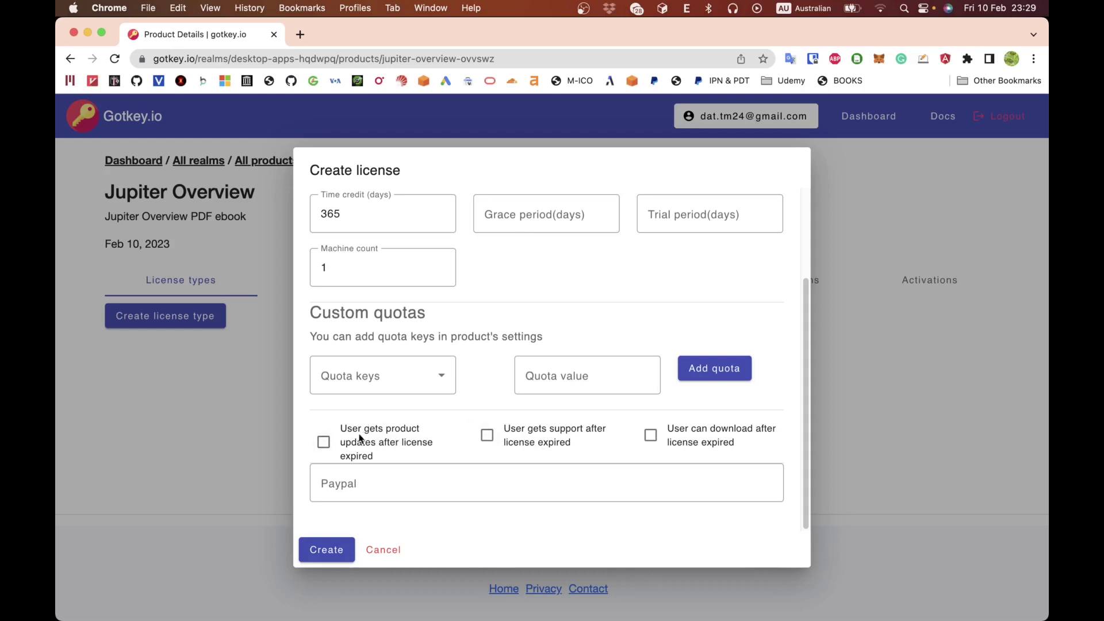
left_click(333, 442)
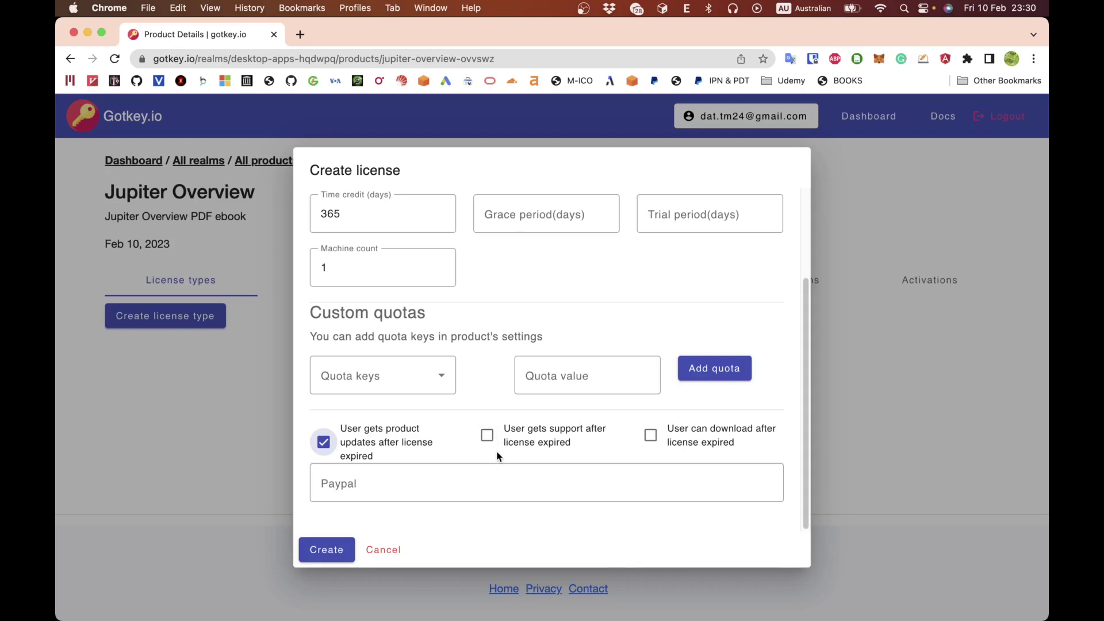
Enable post-expiry support and post-expiry downloads for the license
scroll(432, 385, "up", 5)
double_click(357, 333)
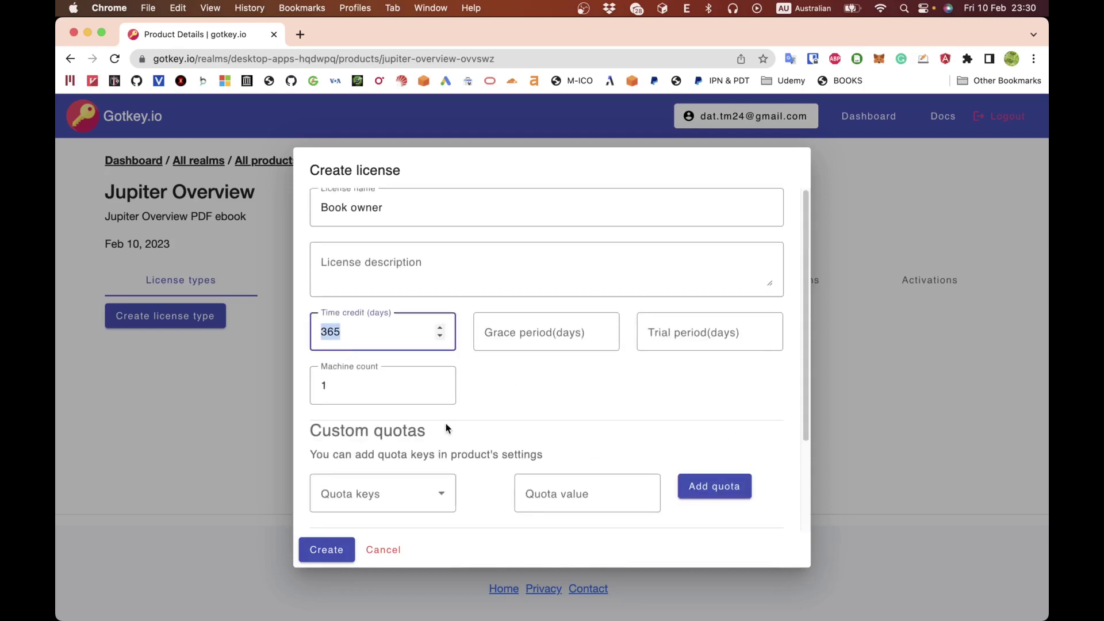
scroll(446, 423, "down", 3)
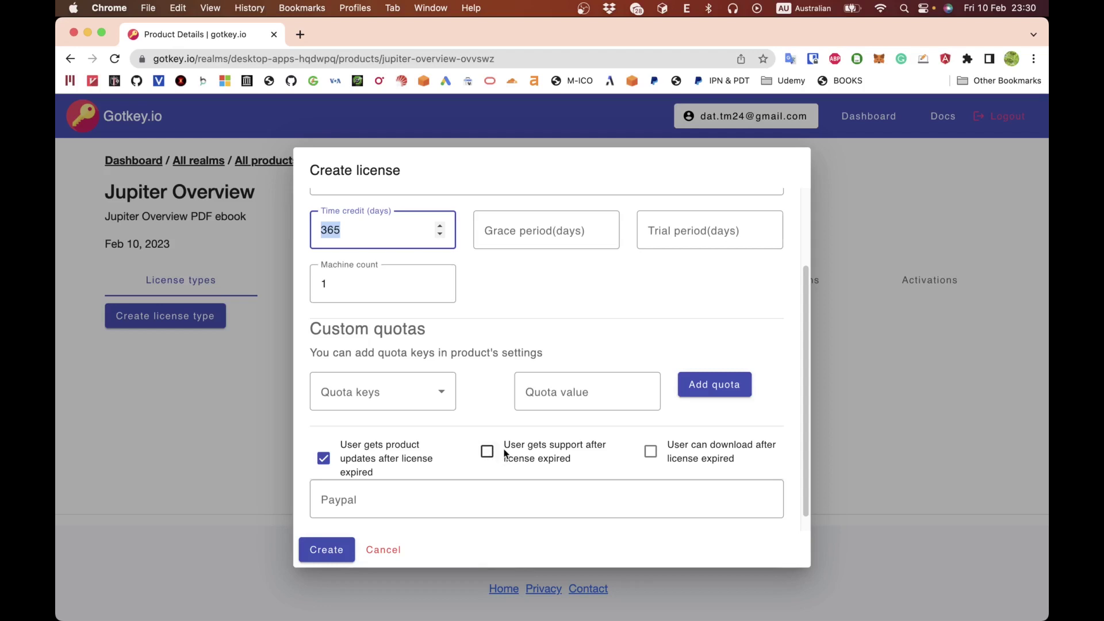
left_click(498, 460)
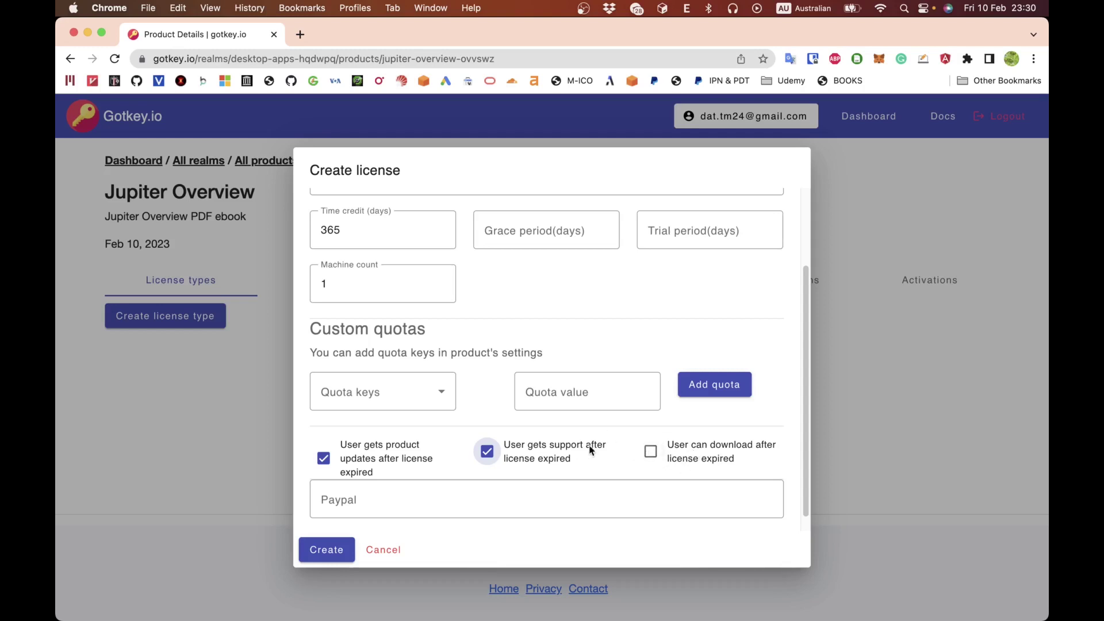
left_click(685, 454)
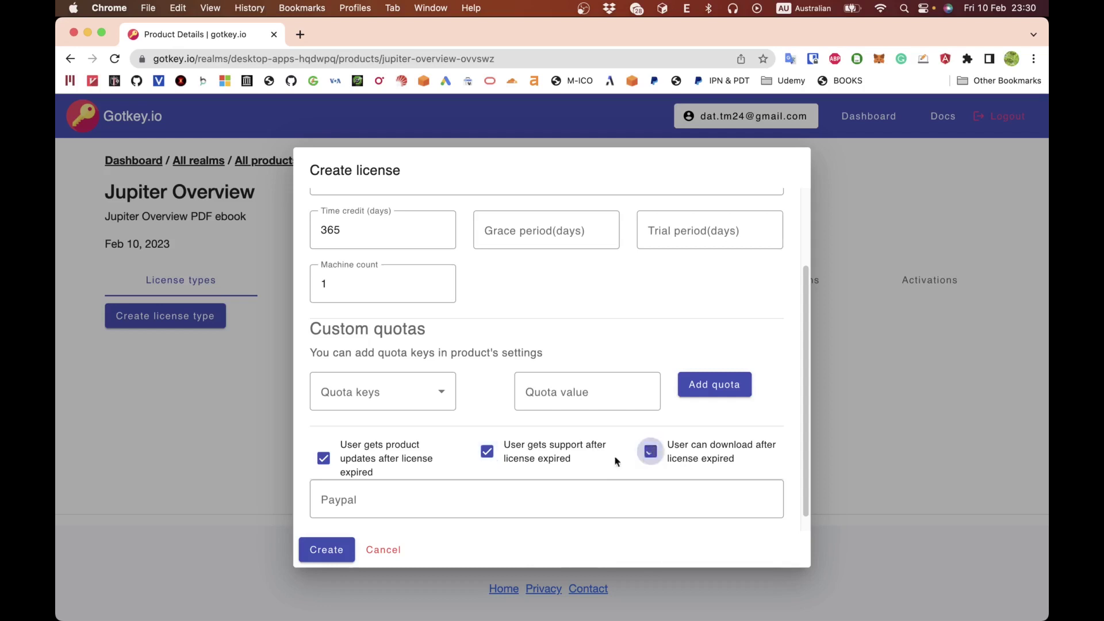
Focus and leave the Paypal product field several times without entering a value
scroll(488, 439, "down", 1)
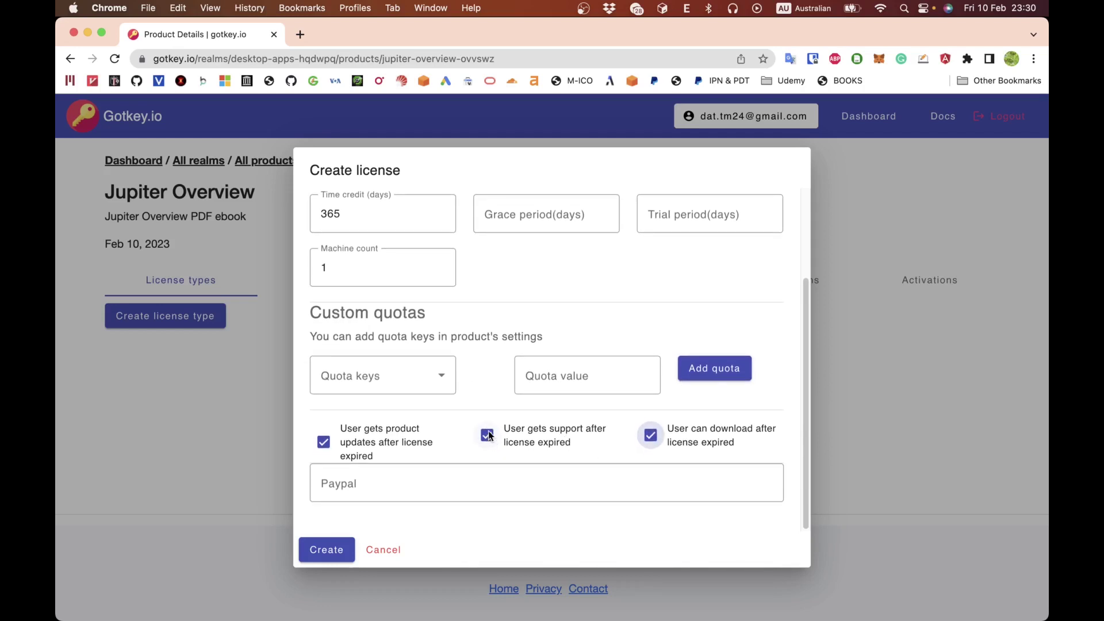
left_click(435, 476)
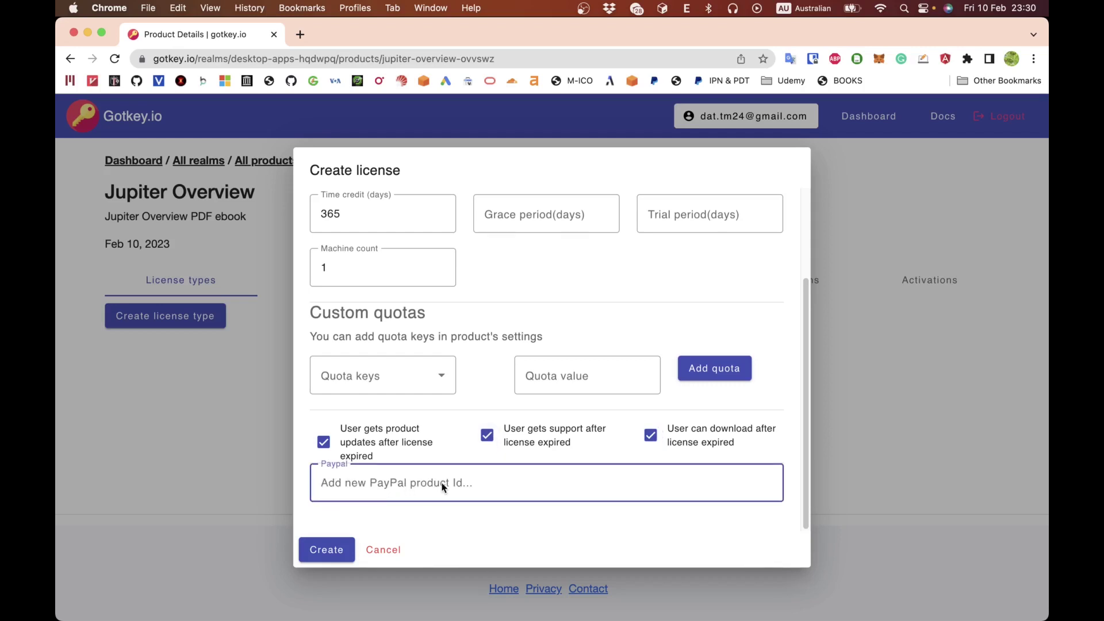
left_click(588, 524)
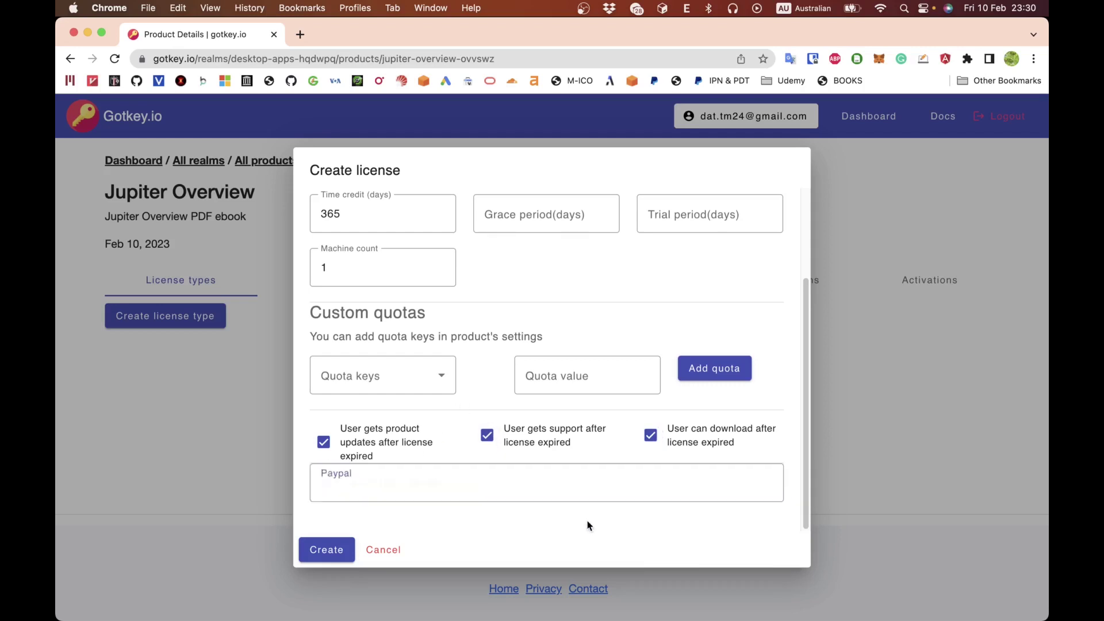
left_click(445, 500)
left_click(505, 509)
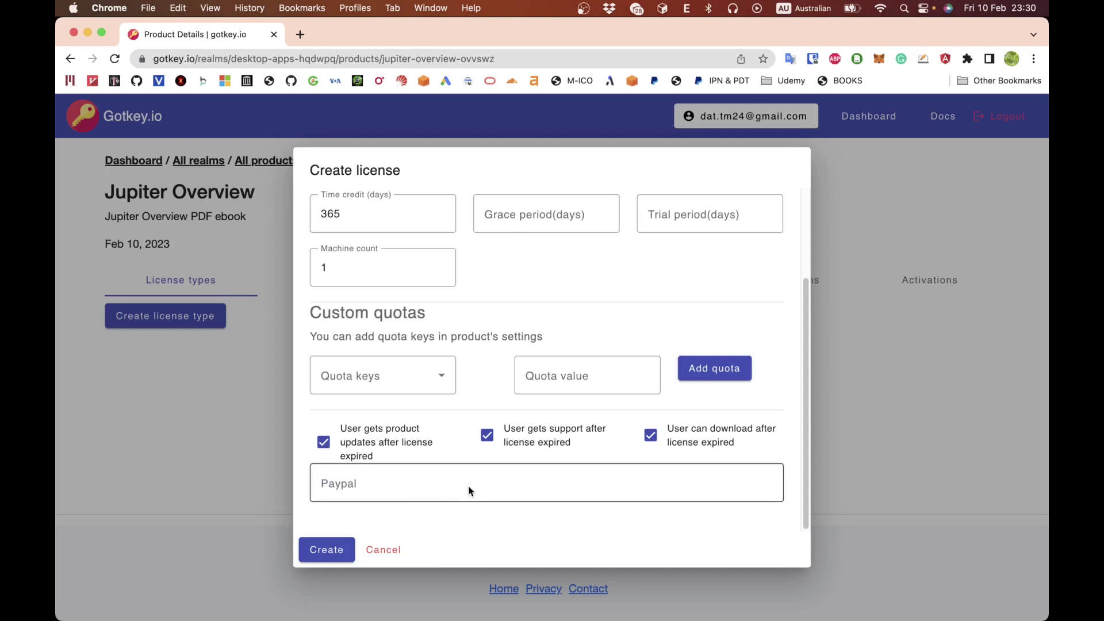
left_click(470, 486)
left_click(468, 510)
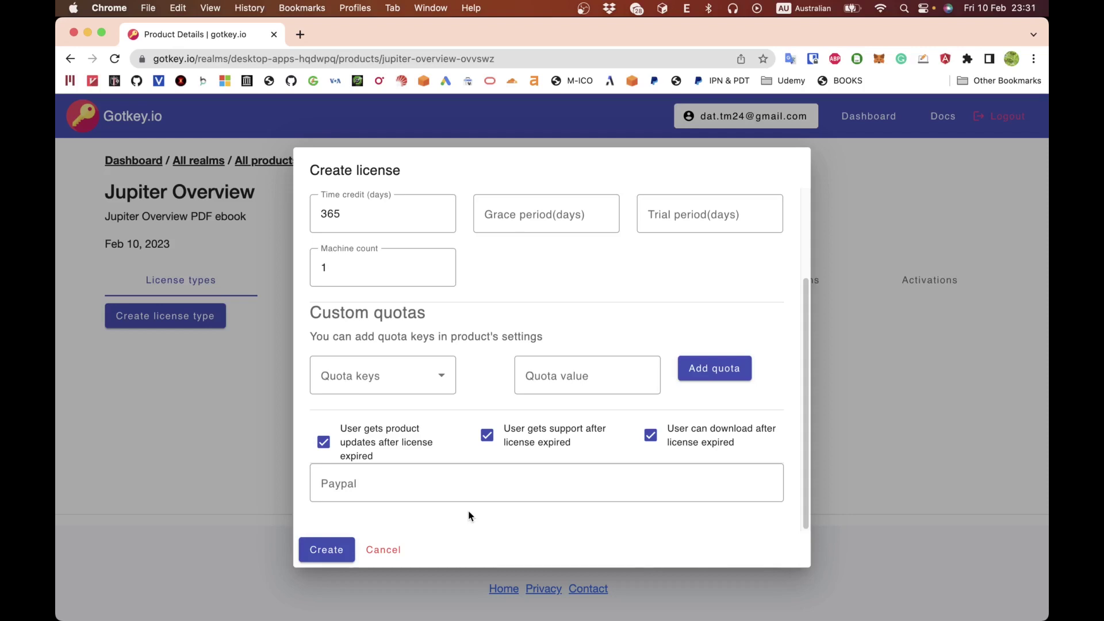
Add PayPal id 'jupiter_overview_single_purchase' and create the Book owner license type
left_click(466, 476)
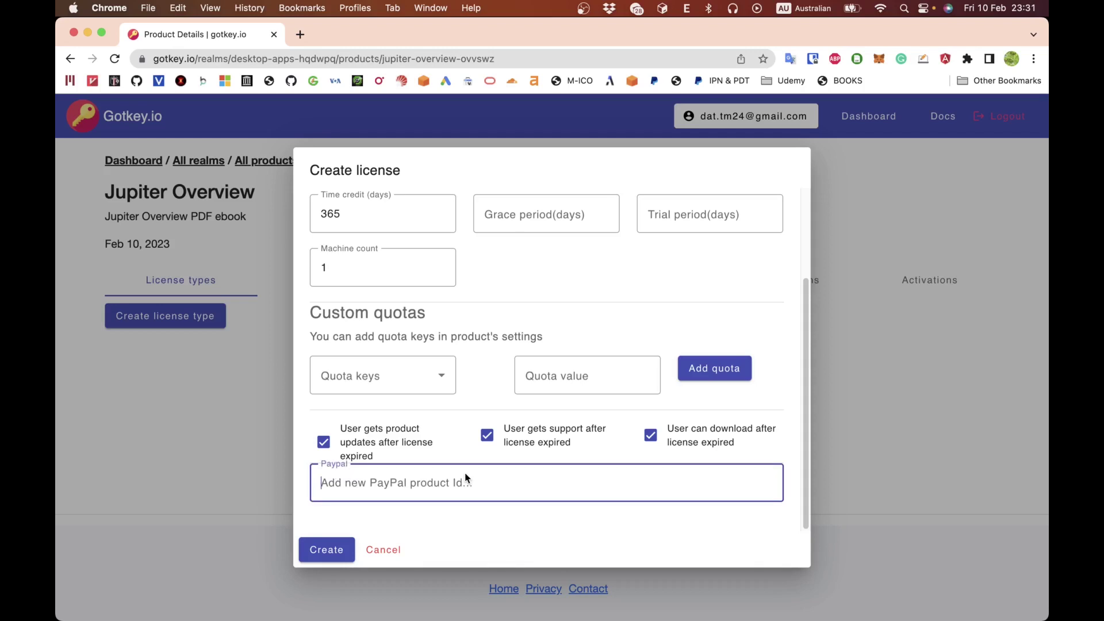
type("juper")
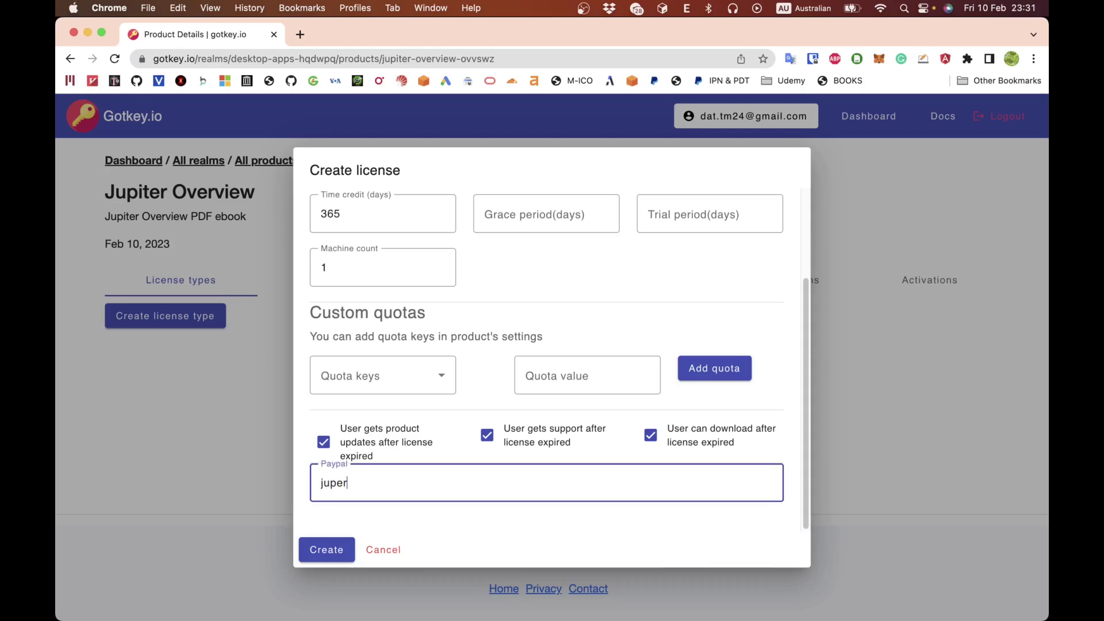
key("BackSpace")
key("BackSpace")
type("iter_overview_single_")
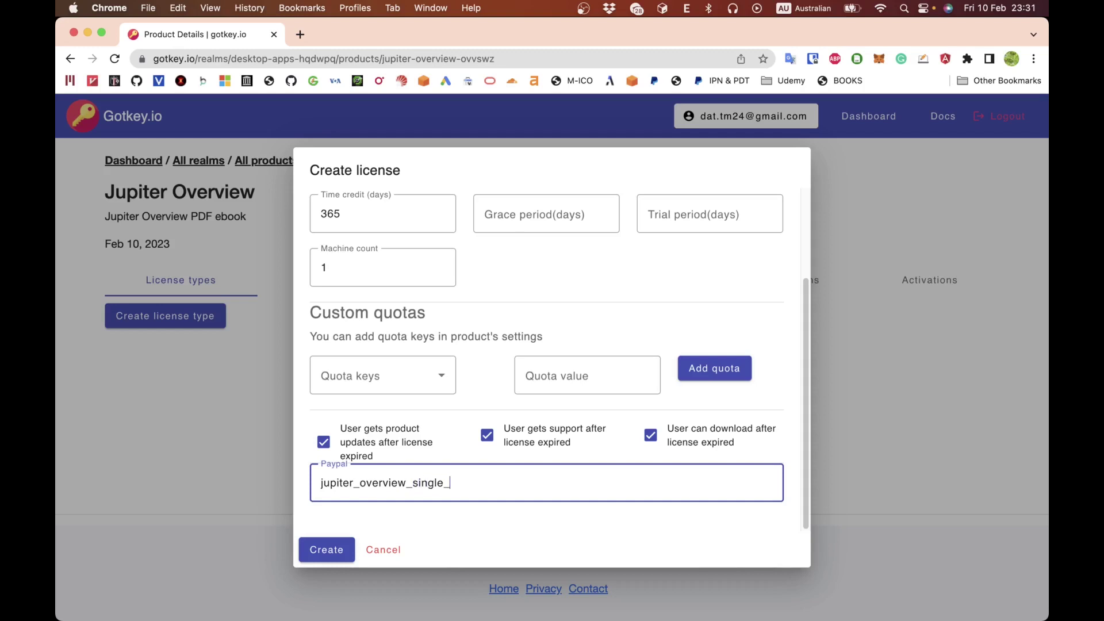
type("purcahse")
key("BackSpace")
key("BackSpace")
key("BackSpace")
key("BackSpace")
key("BackSpace")
type("chase")
double_click(436, 482)
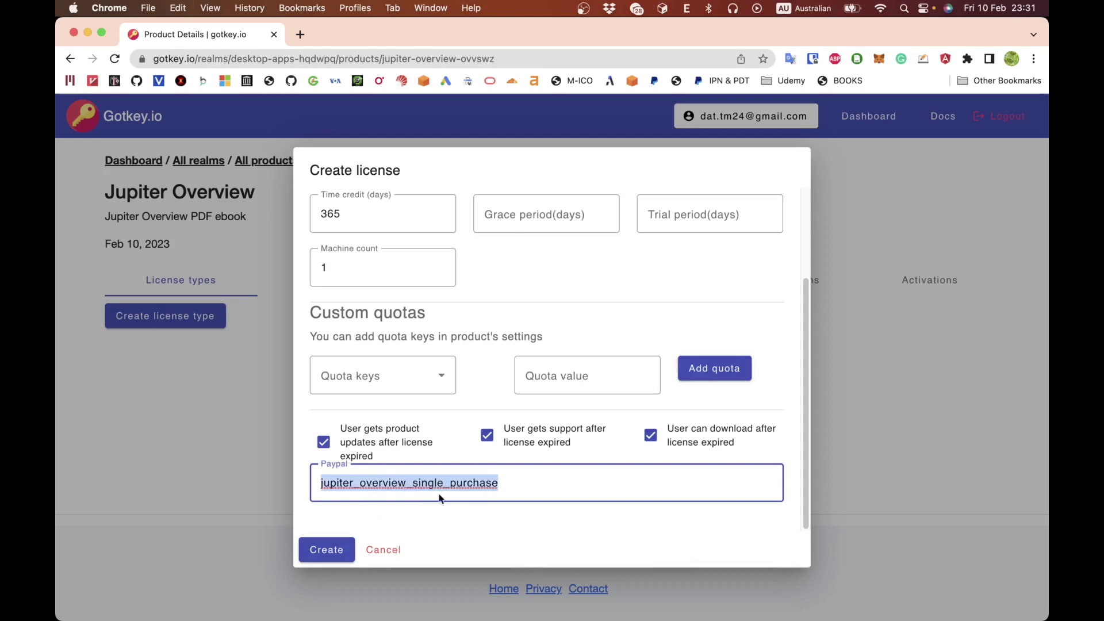
left_click(439, 504)
left_click(327, 551)
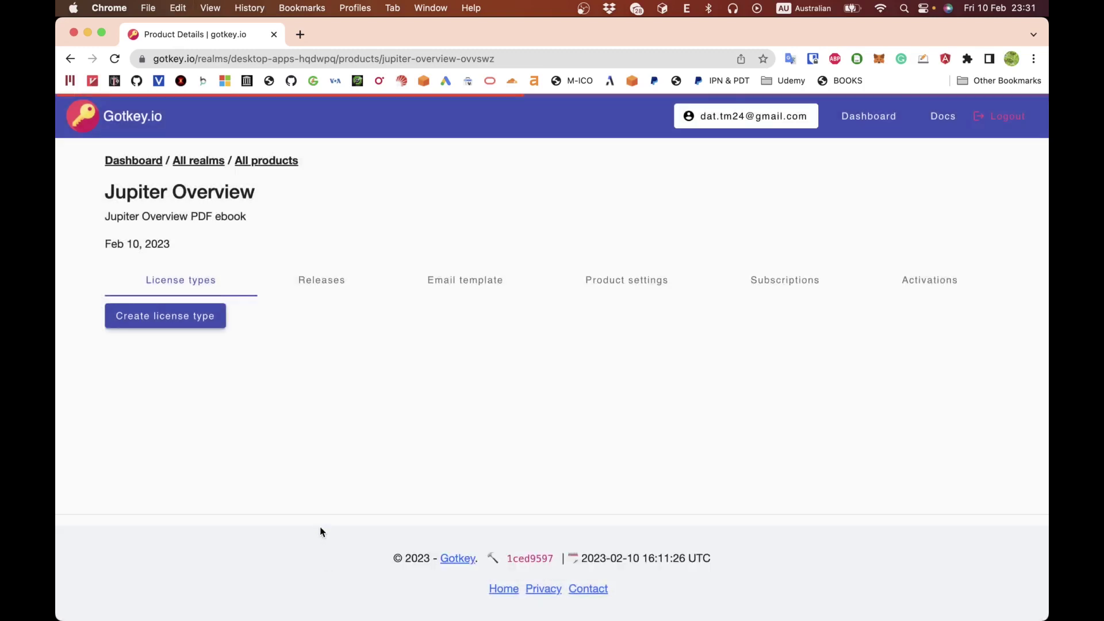